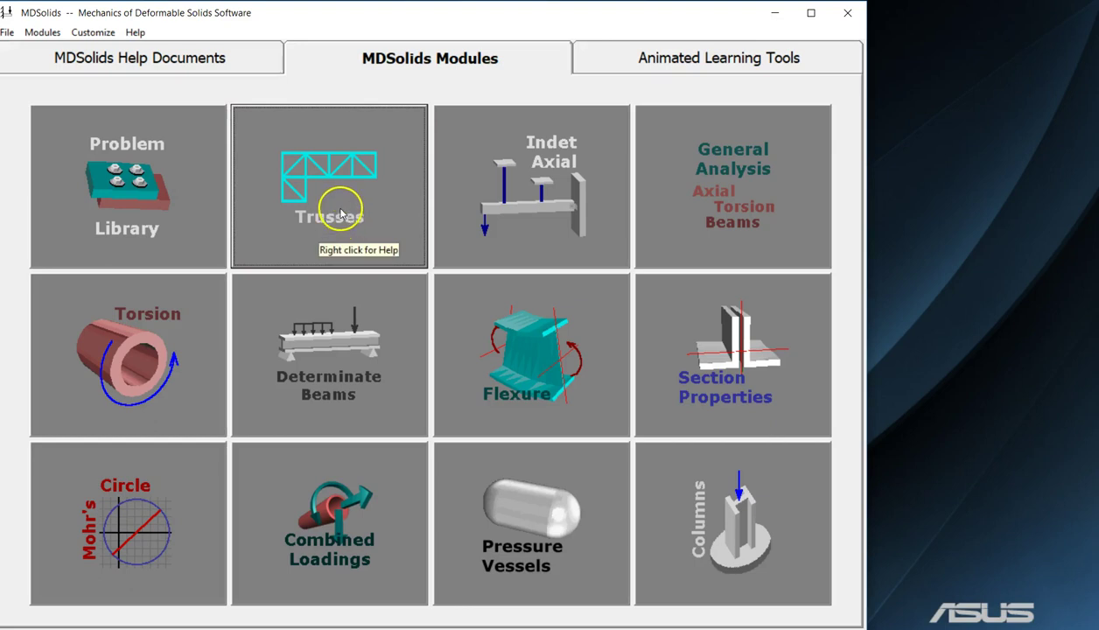
- Open the Truss Analysis Module and bring up Define Truss Grid for a new truss
click(339, 211)
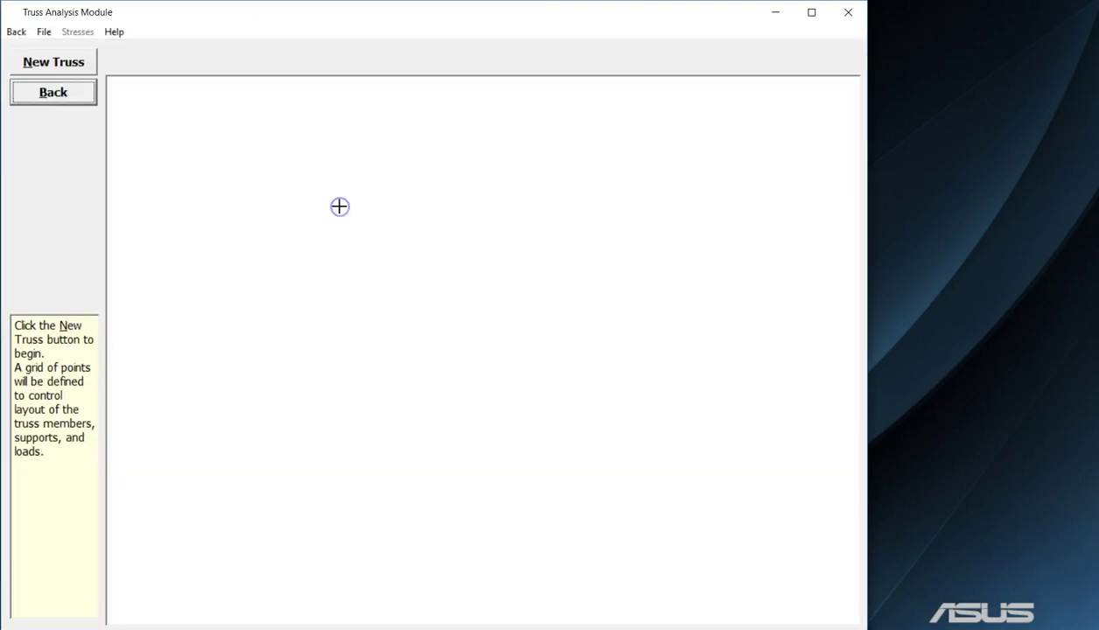
click(68, 64)
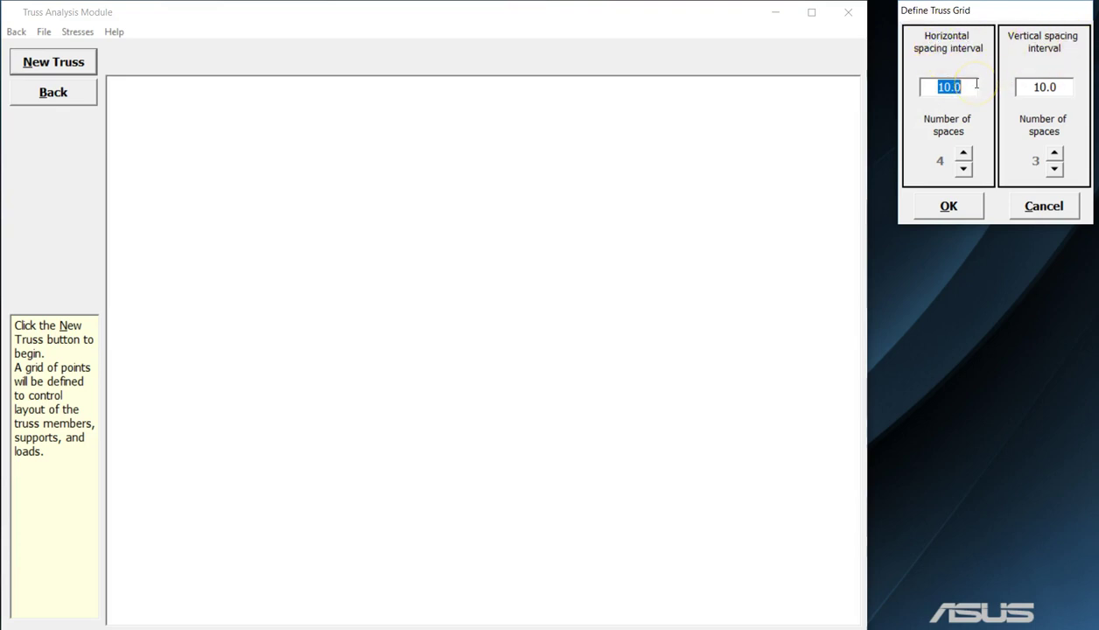
- Change both horizontal and vertical grid spacing intervals to 3.25 and accept the grid
key(BackSpace)
double_click(1060, 88)
key(BackSpace)
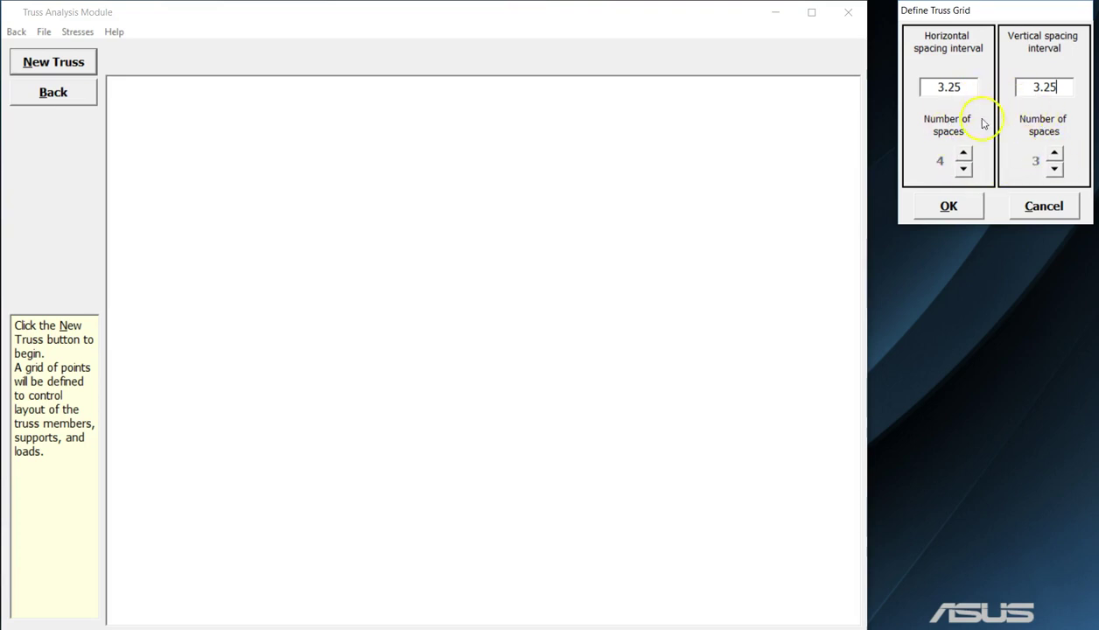
click(950, 210)
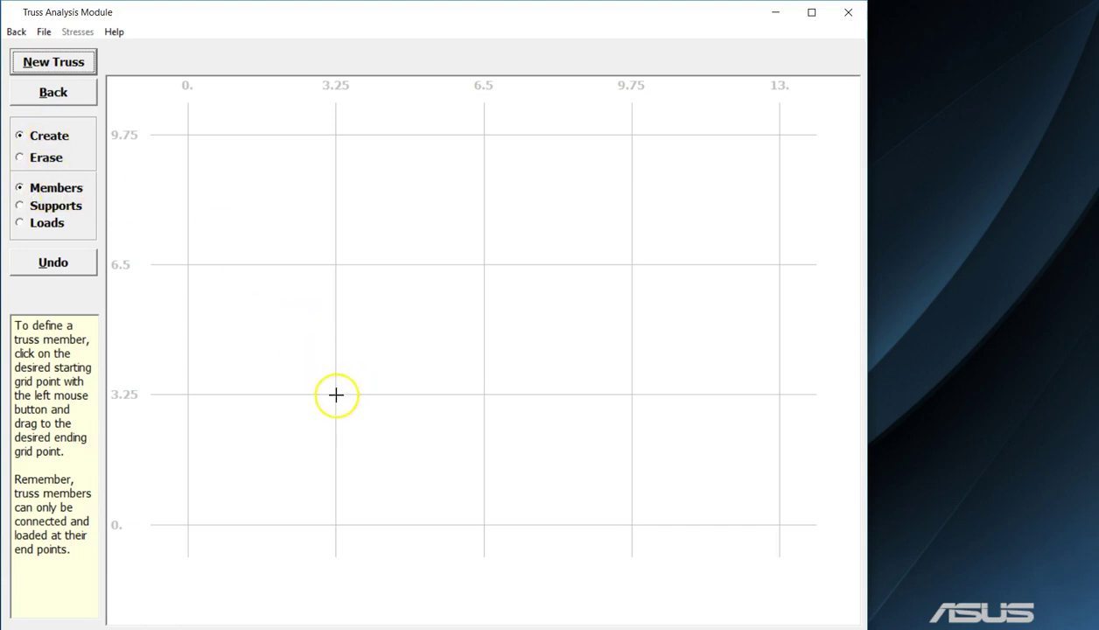
- Draw members from (3.25, 3.25) to apex (6.5, 6.5), apex to (9.75, 3.25), and the bottom chord
drag(336, 395, 484, 264)
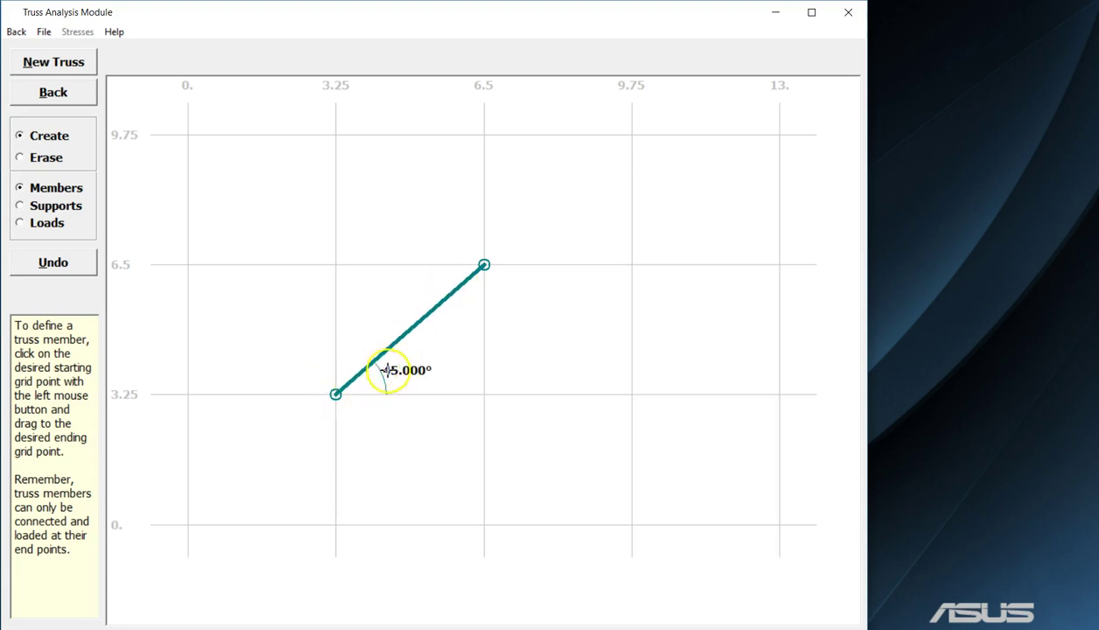
drag(487, 271, 631, 392)
drag(335, 394, 632, 394)
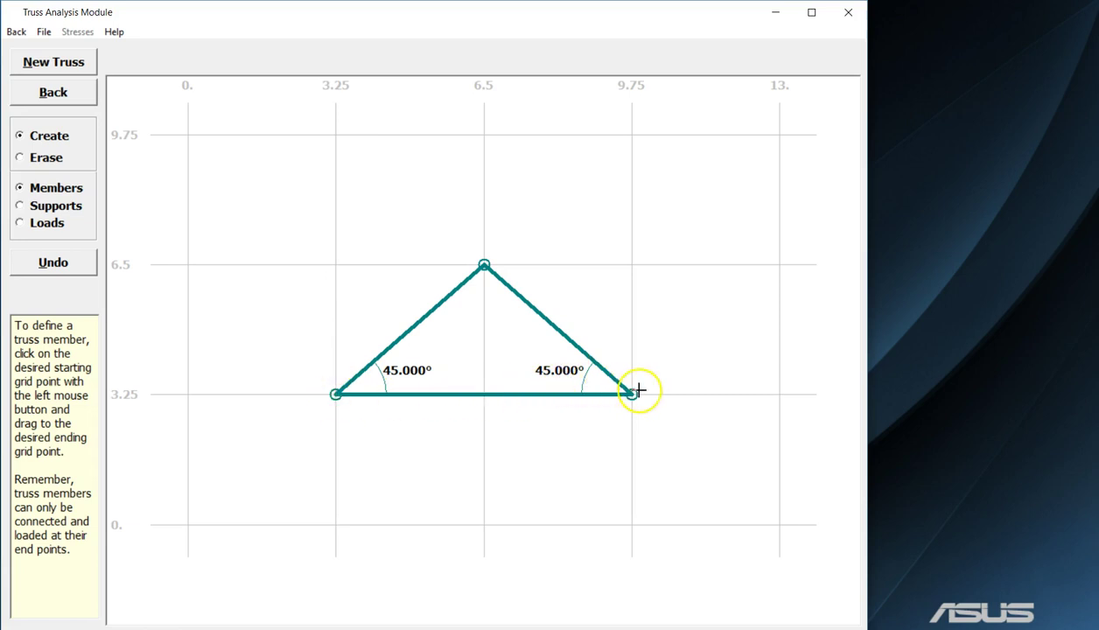
- Place a pin support at joint (3.25, 3.25) and a roller at (9.75, 3.25)
click(19, 208)
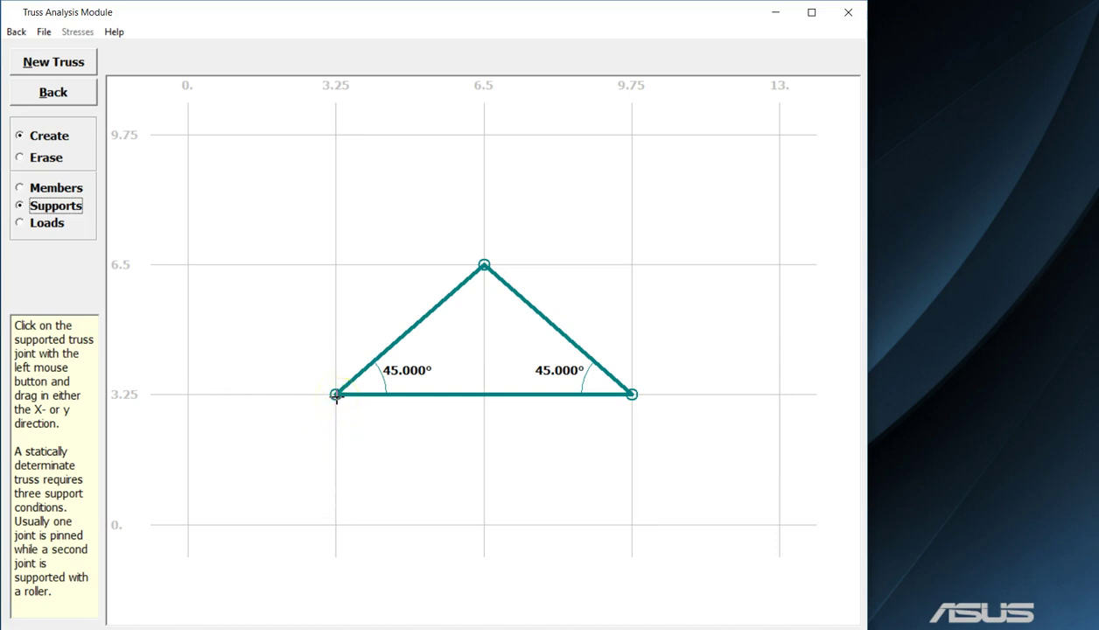
drag(336, 395, 336, 466)
mouse_move(336, 395)
mouse_down()
mouse_move(336, 325)
mouse_move(262, 394)
mouse_move(321, 396)
mouse_up()
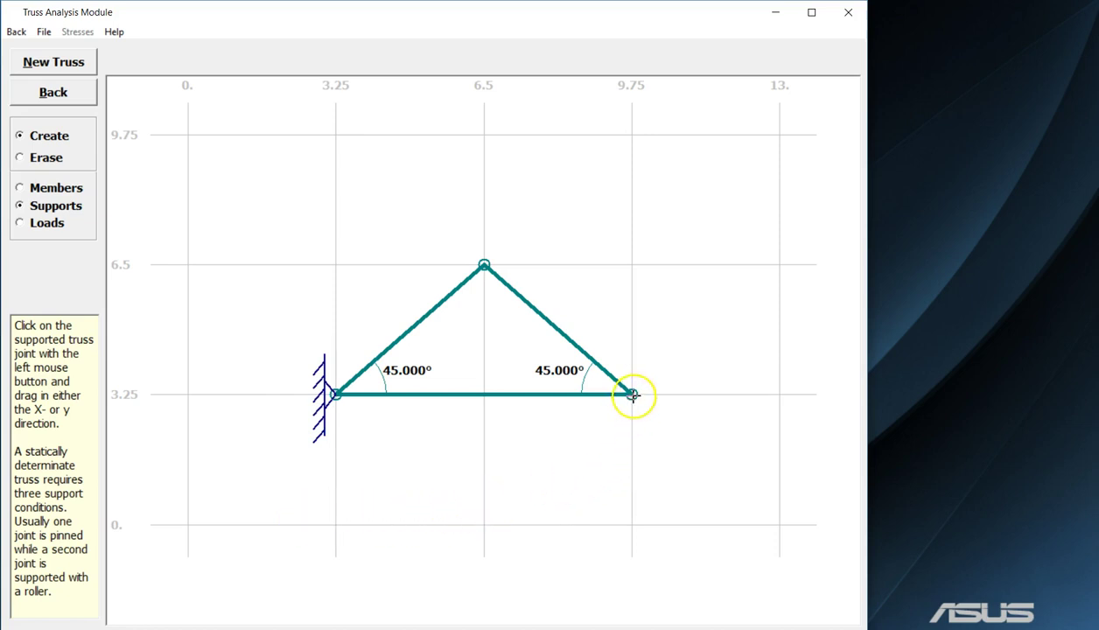
drag(632, 395, 634, 459)
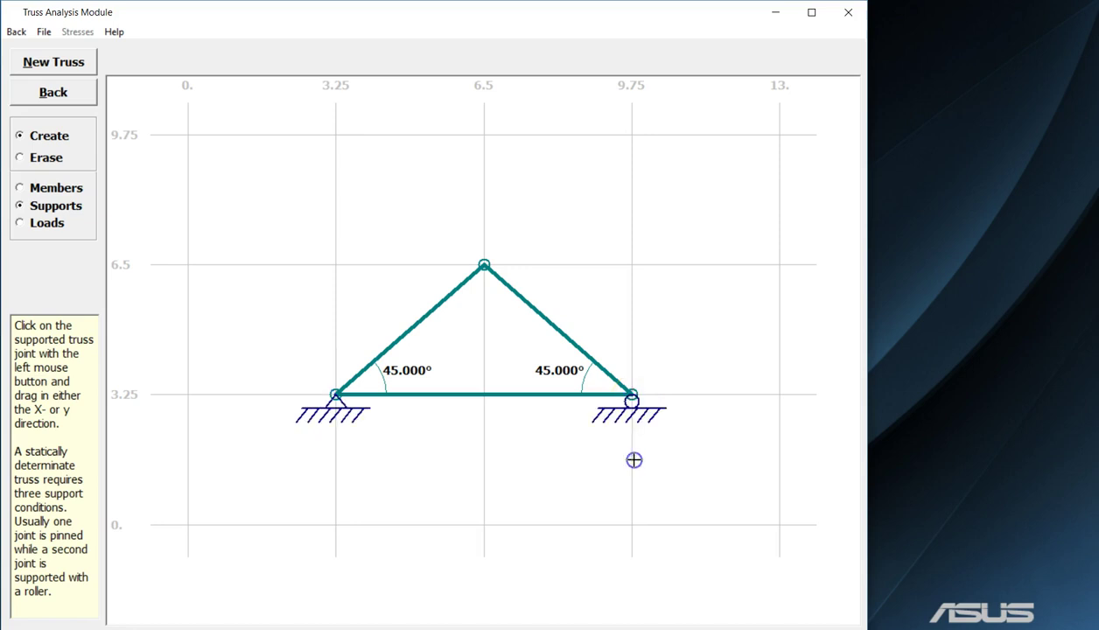
- Add a downward load of magnitude 100 at the apex joint (6.5, 6.5)
click(34, 226)
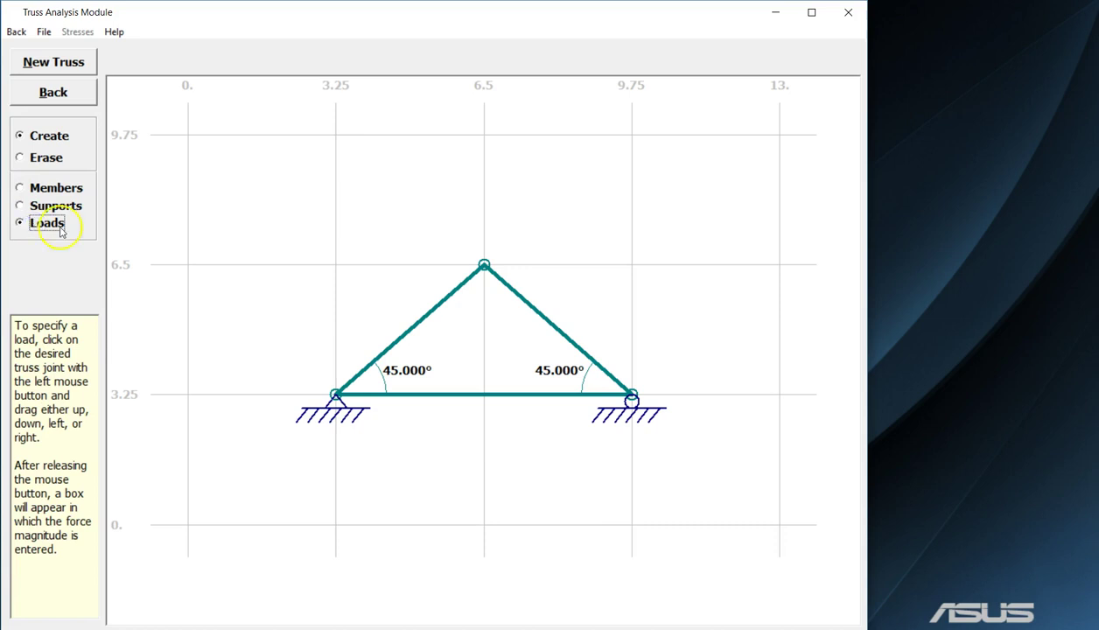
click(484, 186)
click(484, 265)
click(484, 264)
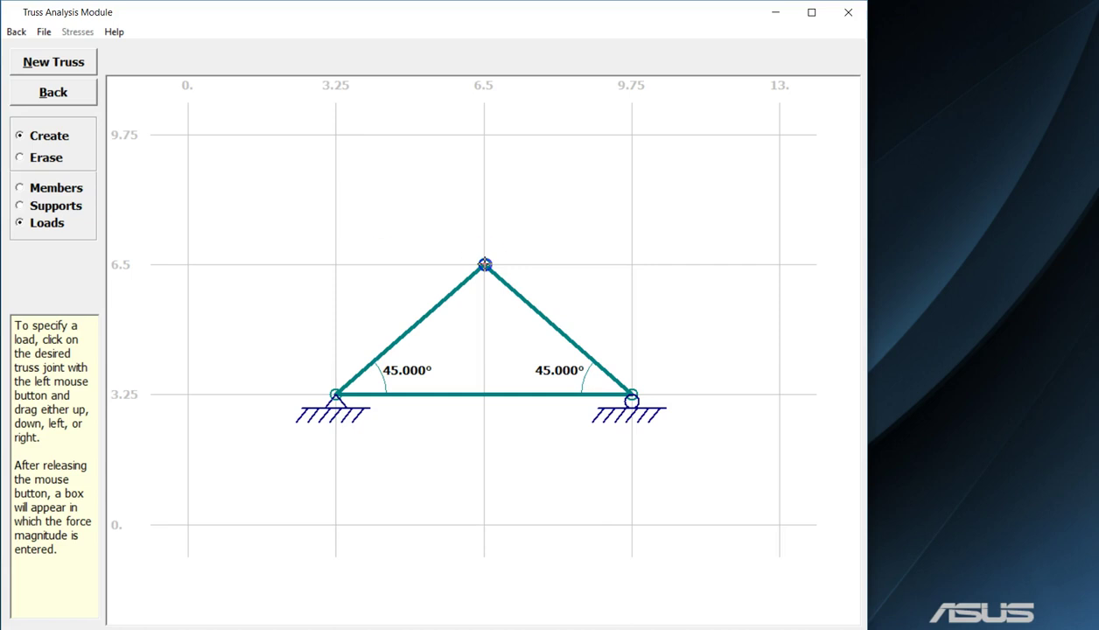
drag(484, 265, 485, 315)
drag(485, 314, 485, 315)
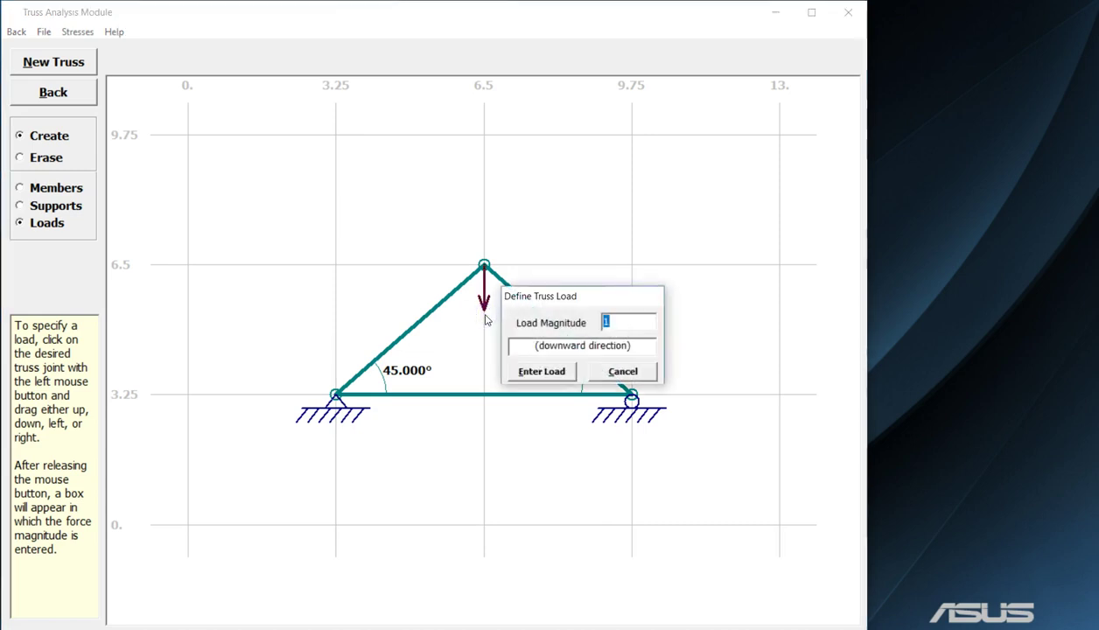
key(BackSpace)
click(546, 376)
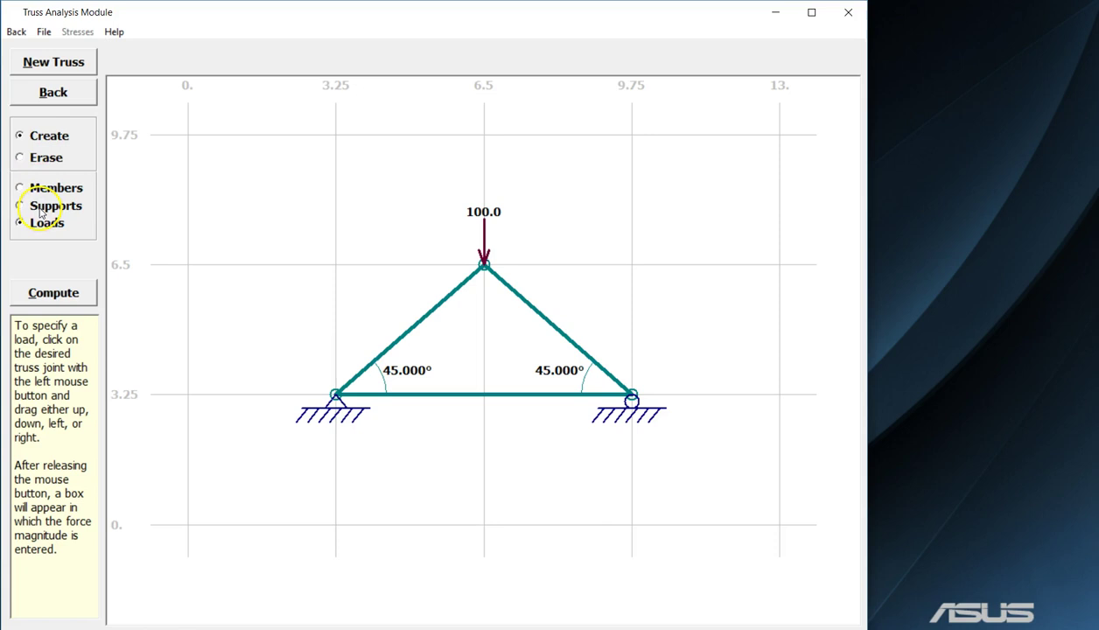
- Erase the 100 downward load arrow from the apex joint
click(46, 158)
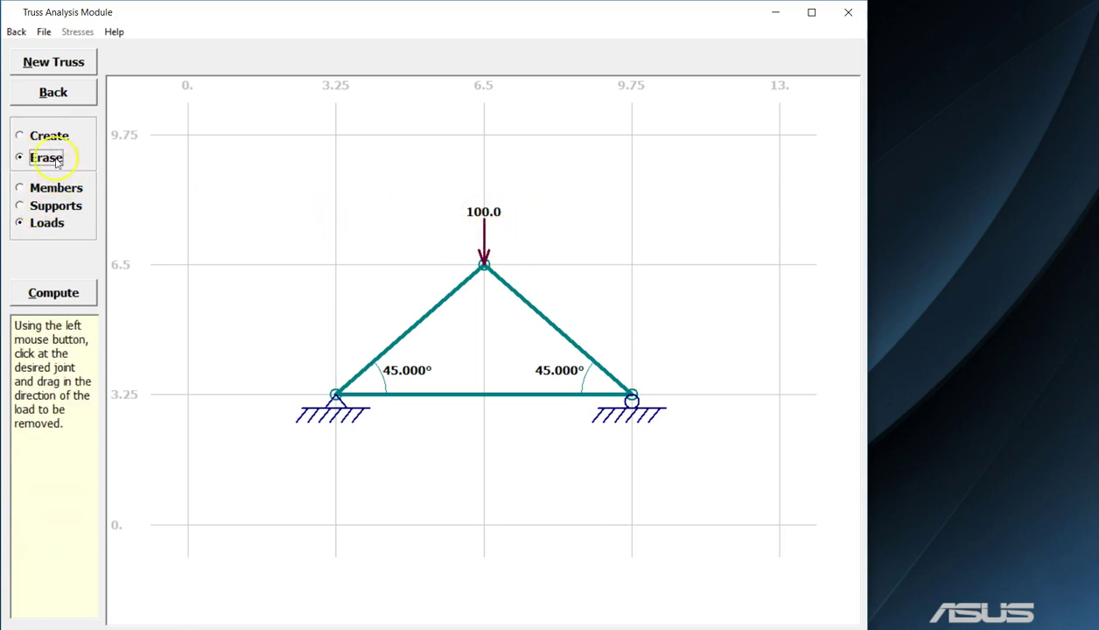
click(29, 155)
drag(484, 261, 483, 226)
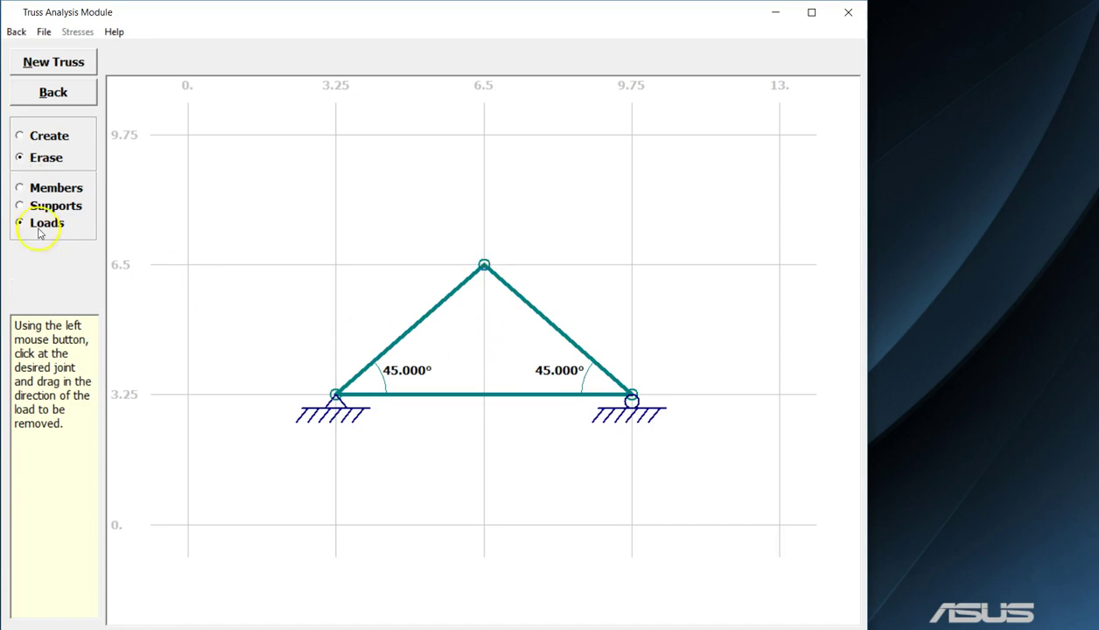
- Add a rightward horizontal load of magnitude 50 at the apex joint (6.5, 6.5)
click(19, 138)
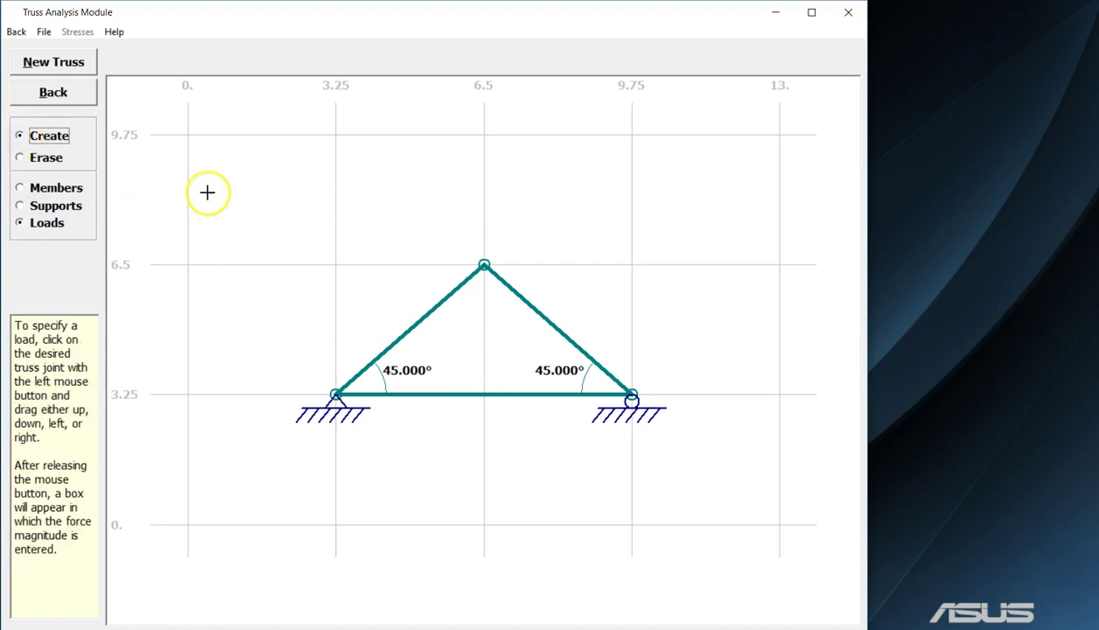
click(561, 262)
click(484, 264)
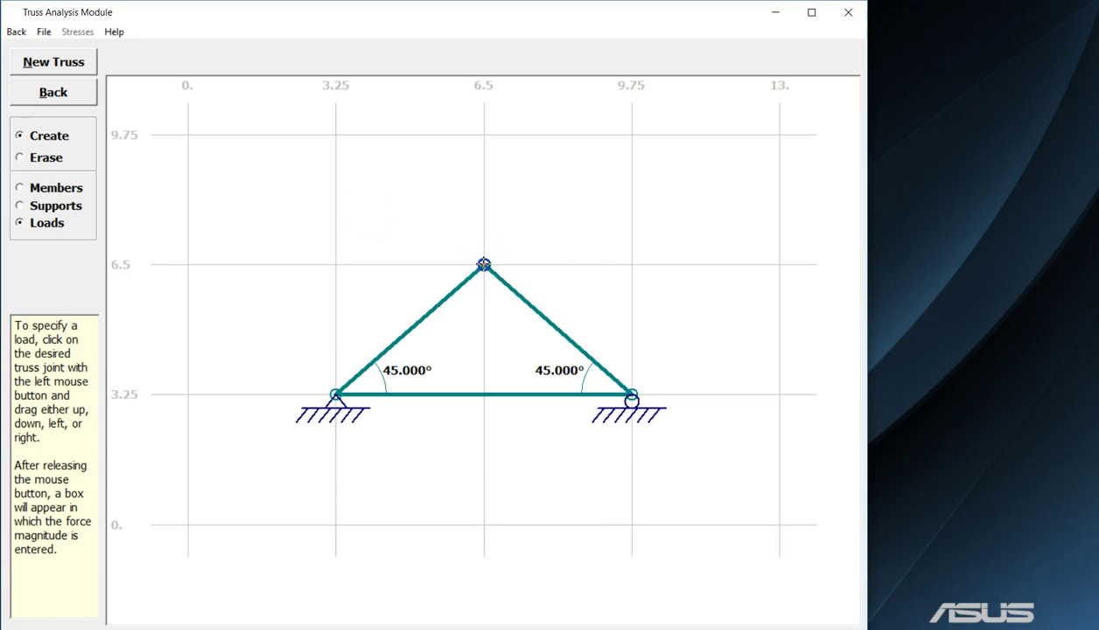
drag(493, 265, 526, 263)
drag(529, 264, 530, 263)
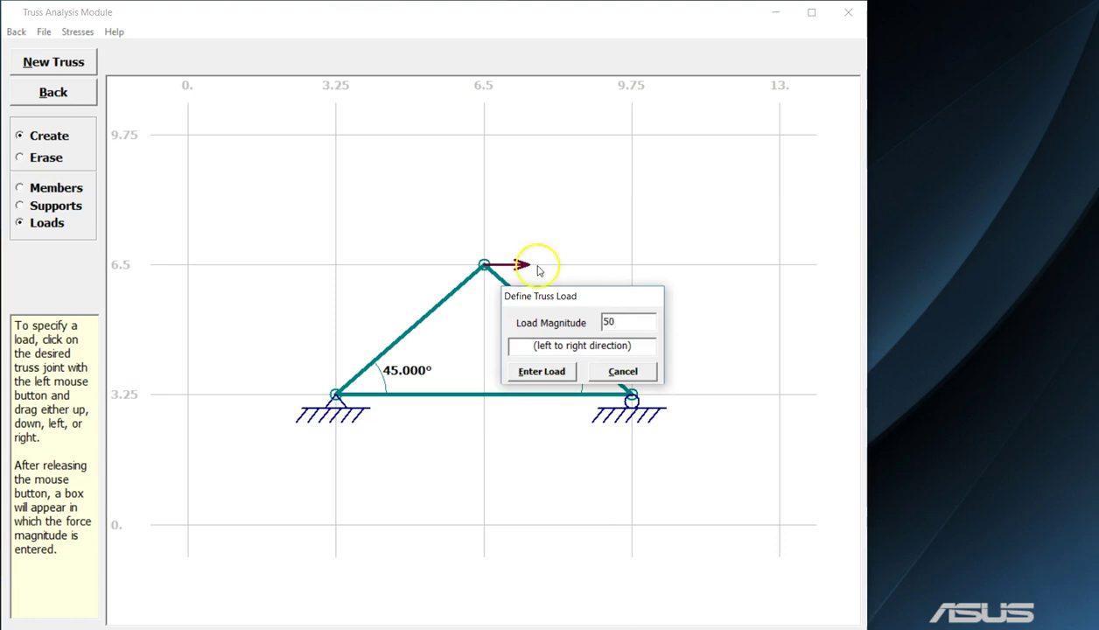
click(543, 376)
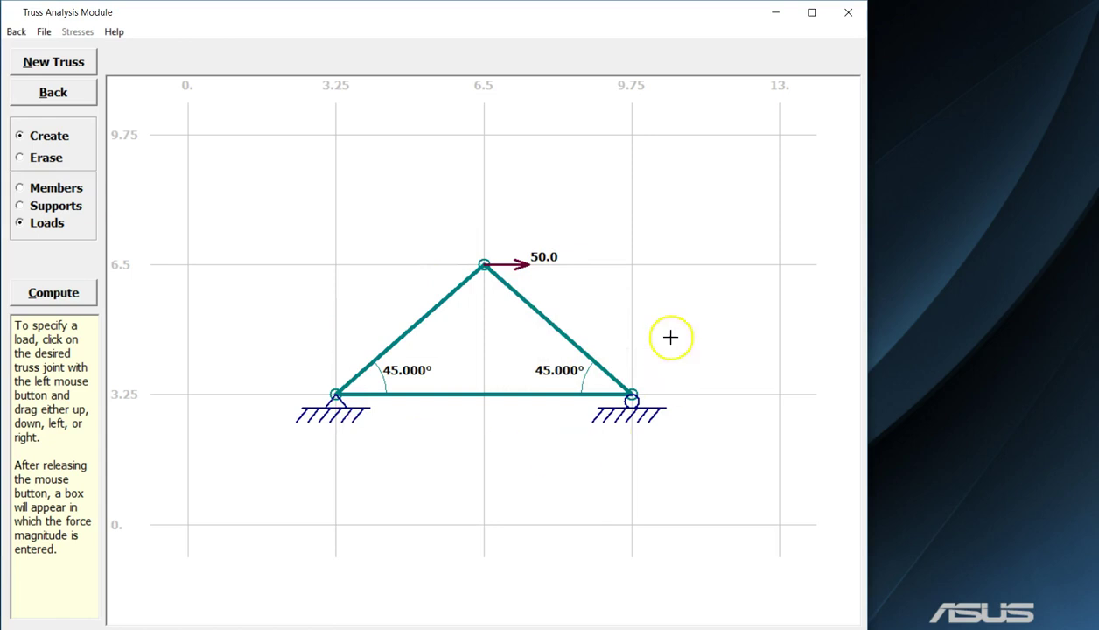
- Compute the truss: members 35.36 (T), 35.36 (C), 25.0 (T); reactions Ax 50, Ay 25, By 25
click(48, 295)
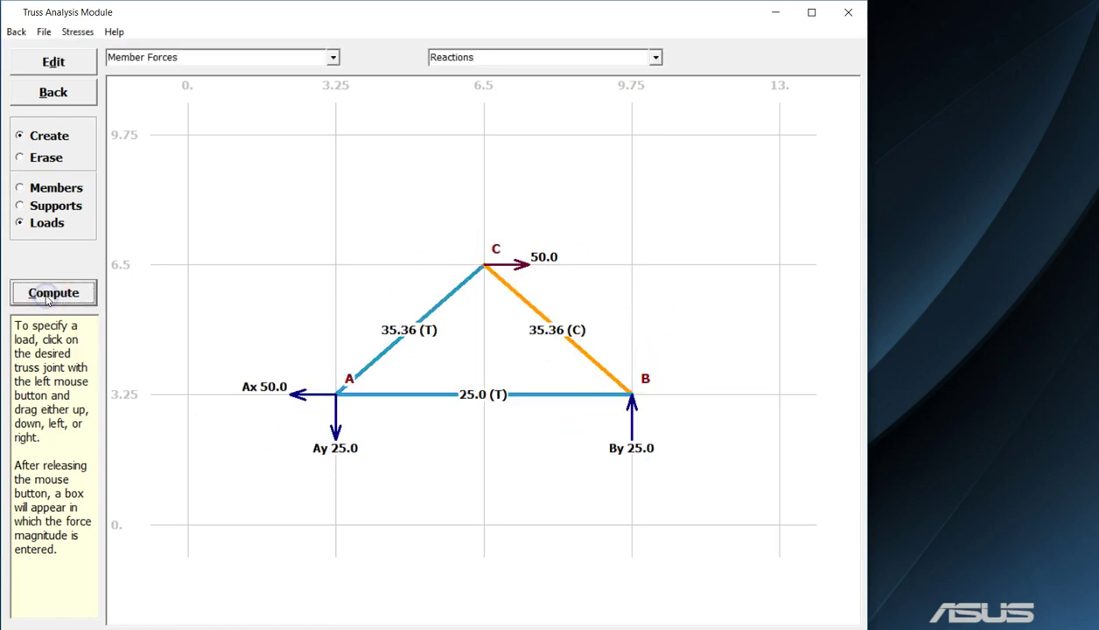